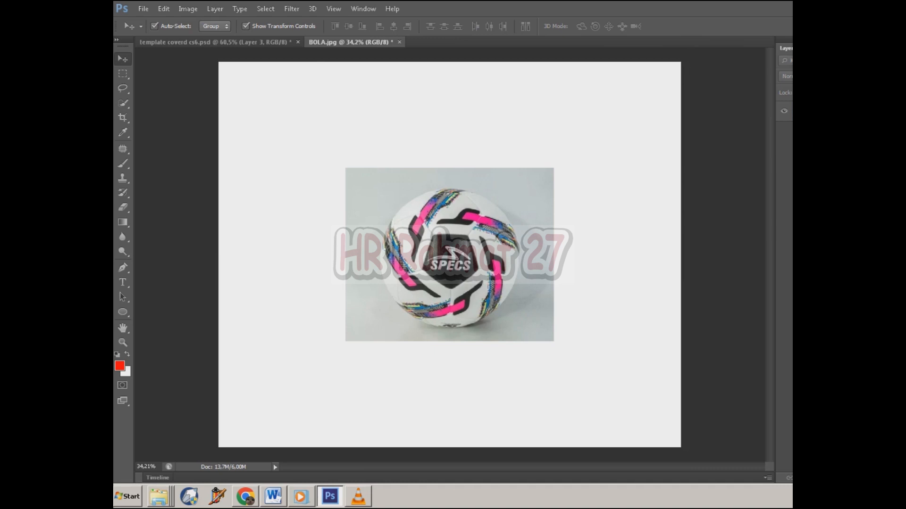
# Step: Choose the Ellipse Tool for drawing a circle shape over the soccer ball
pyautogui.scroll(9, 450, 255)
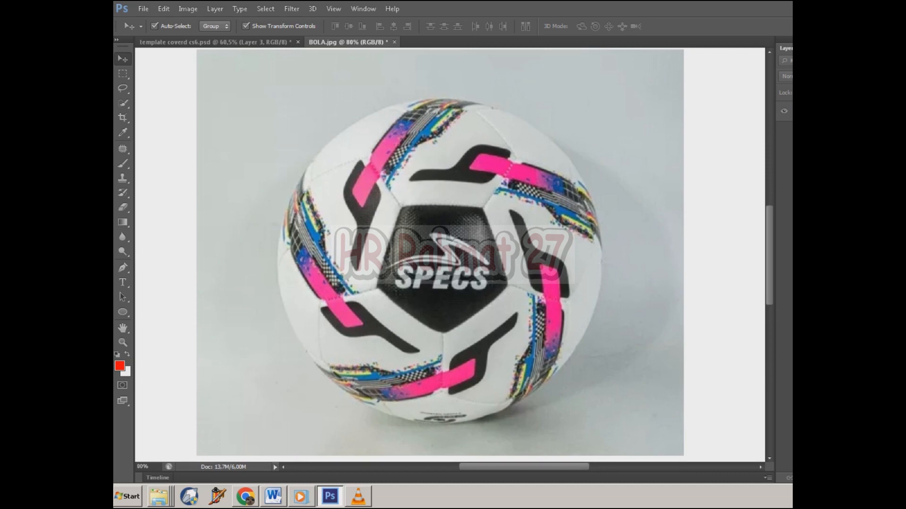
pyautogui.press('u')
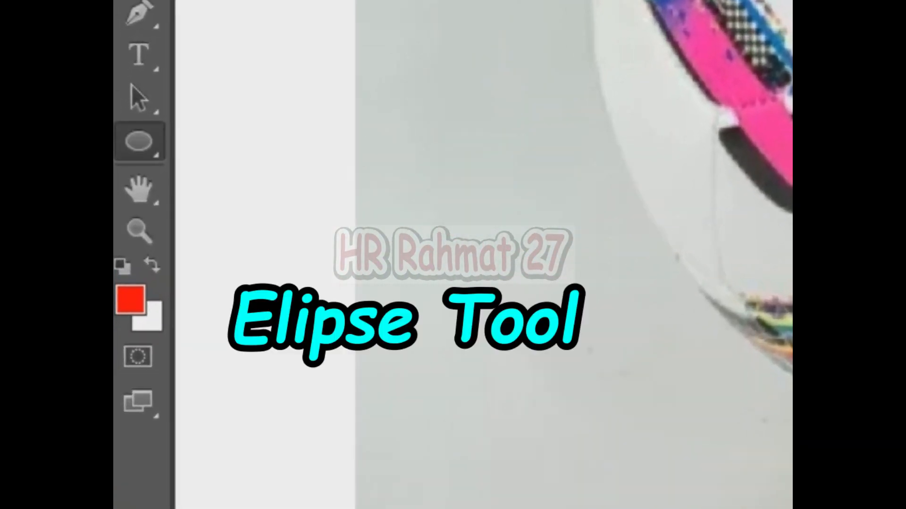
pyautogui.rightClick(139, 141)
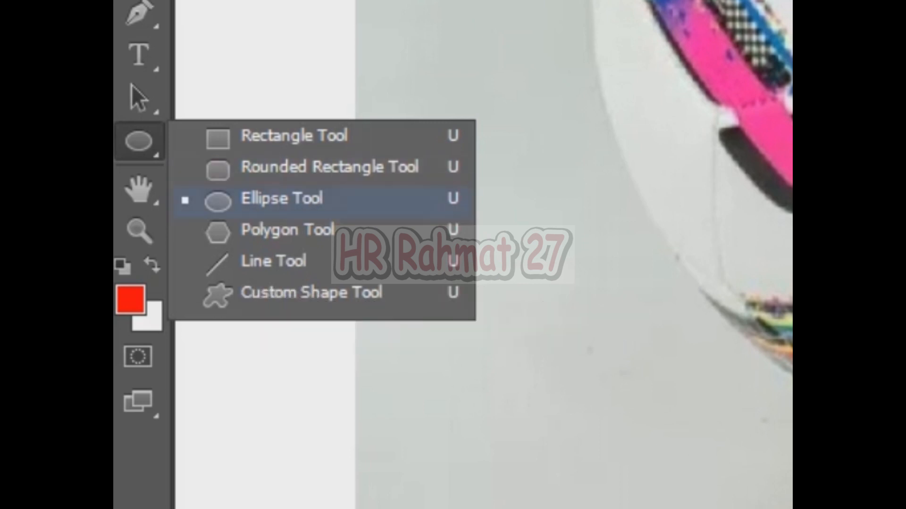
pyautogui.click(282, 199)
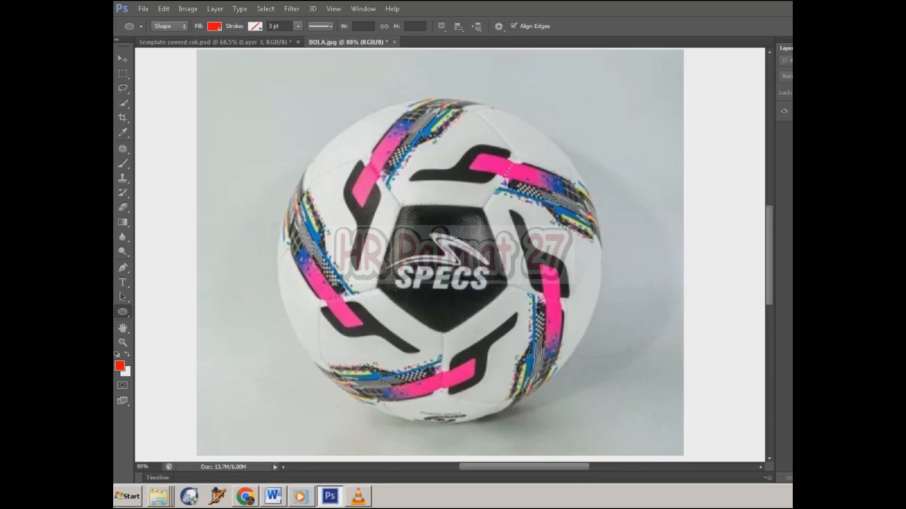
pyautogui.moveTo(300, 121); pyautogui.dragTo(198, 189)
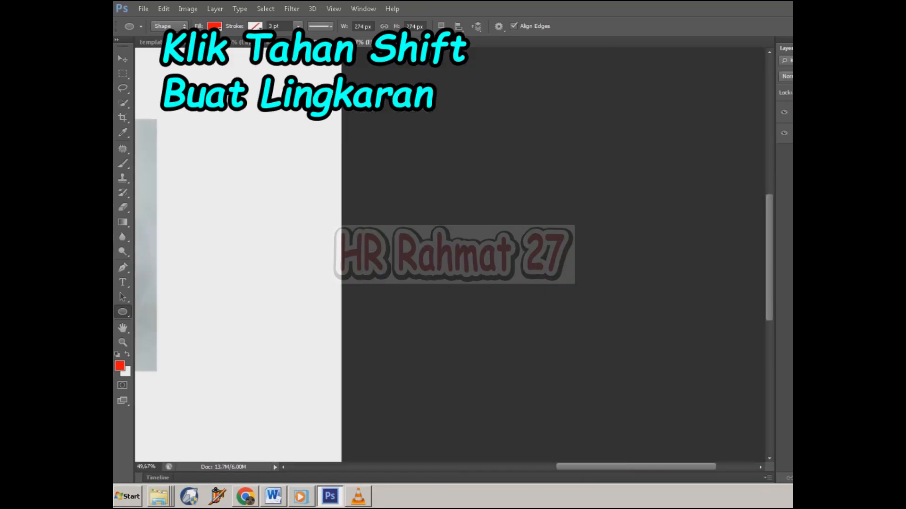
pyautogui.hotkey('ctrl', '0')
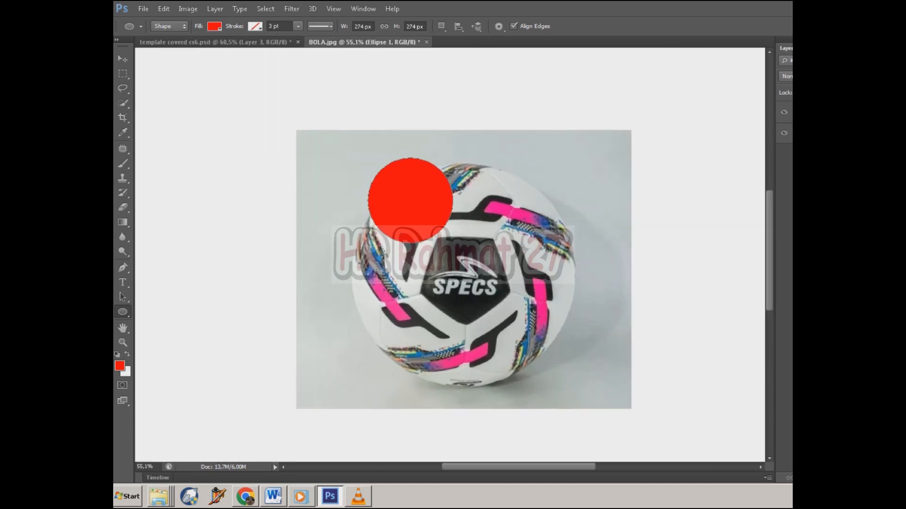
pyautogui.hotkey('ctrl', 'z')
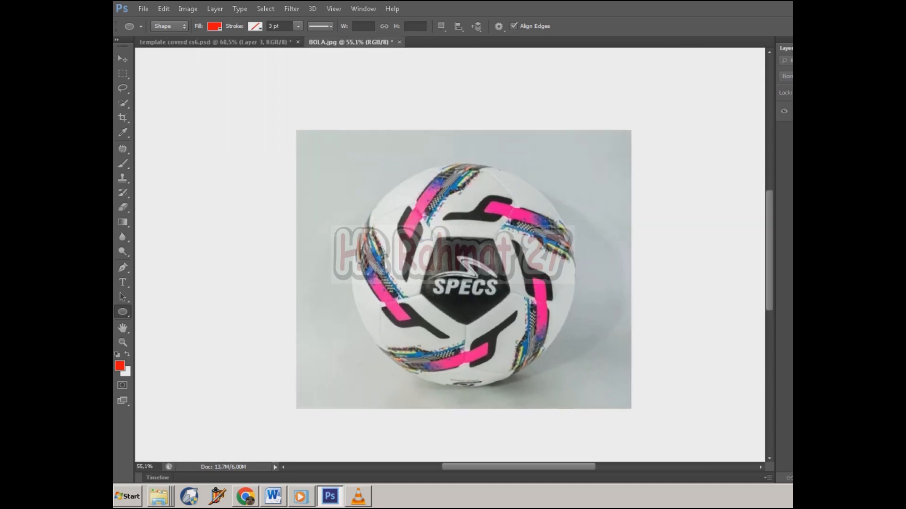
# Step: Draw a large red circle shape over the soccer ball, keeping equal width and height
pyautogui.hotkey('ctrl', 'Tab')
pyautogui.moveTo(341, 184); pyautogui.dragTo(698, 386)
pyautogui.click(122, 58)
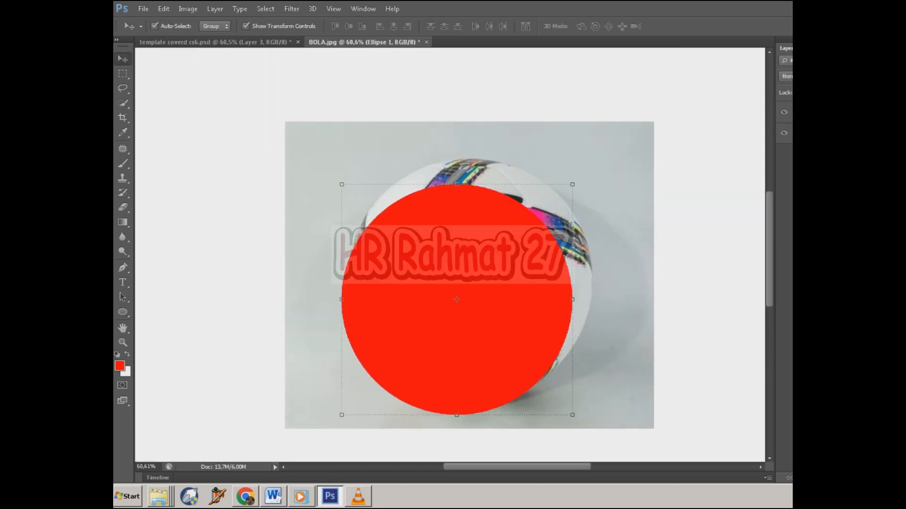
# Step: Move the red circle over the ball and scale it proportionally to about 106.5% to match the ball's outline
pyautogui.scroll(3, 570, 255)
pyautogui.moveTo(573, 162); pyautogui.dragTo(604, 128)
pyautogui.moveTo(474, 250)
pyautogui.mouseDown()
pyautogui.moveTo(478, 236)
pyautogui.moveTo(474, 248)
pyautogui.mouseUp()
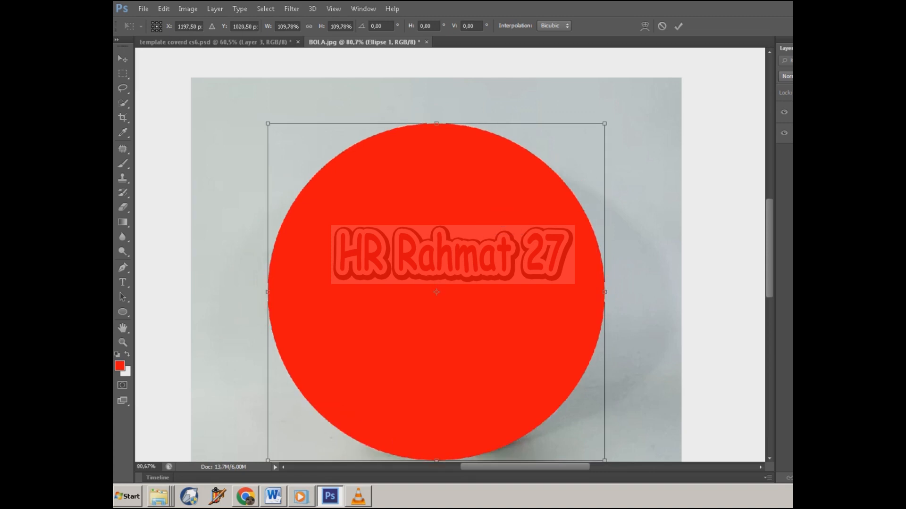
pyautogui.moveTo(605, 124); pyautogui.dragTo(599, 128)
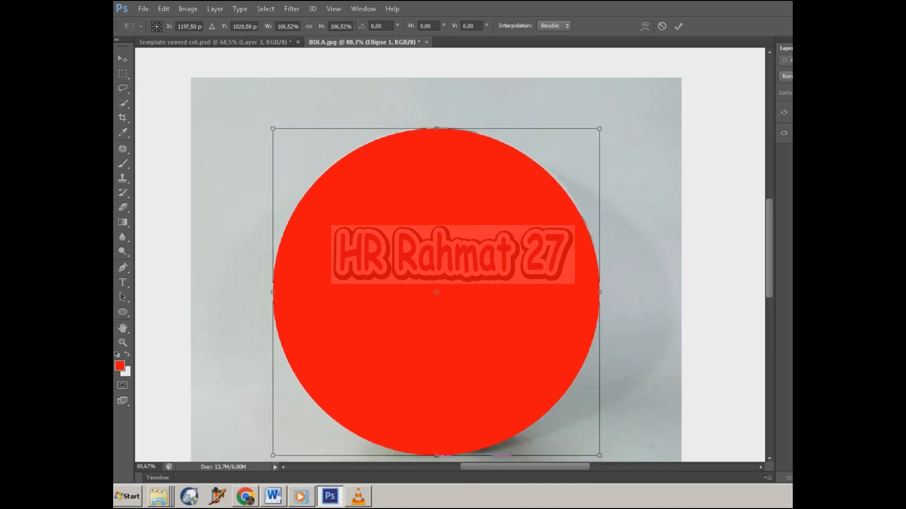
pyautogui.press('Return')
pyautogui.click(403, 123)
pyautogui.scroll(-4, 404, 123)
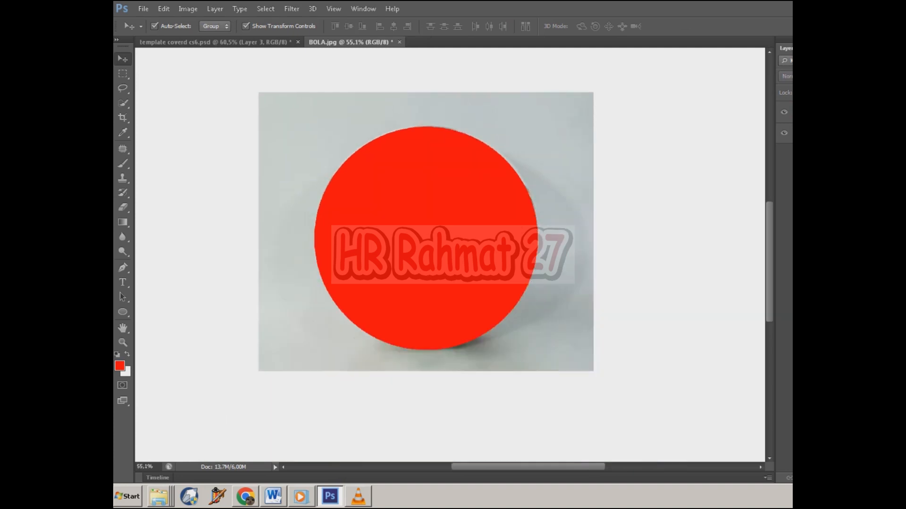
# Step: Duplicate the Background layer twice, keeping the default copy names
pyautogui.scroll(3, 404, 196)
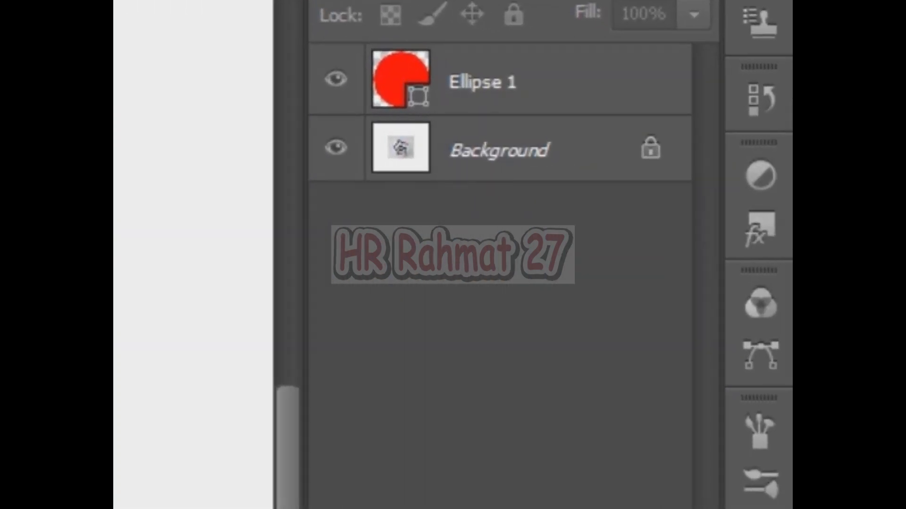
pyautogui.click(500, 150)
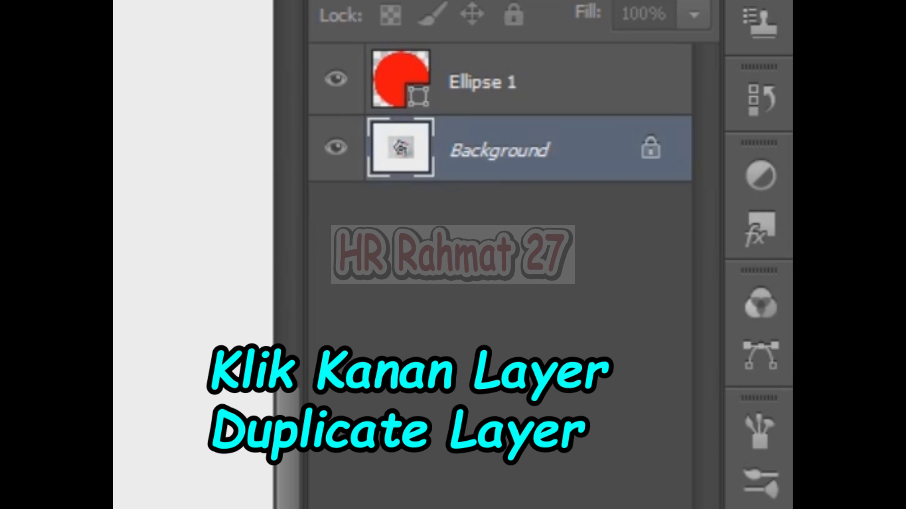
pyautogui.rightClick(486, 151)
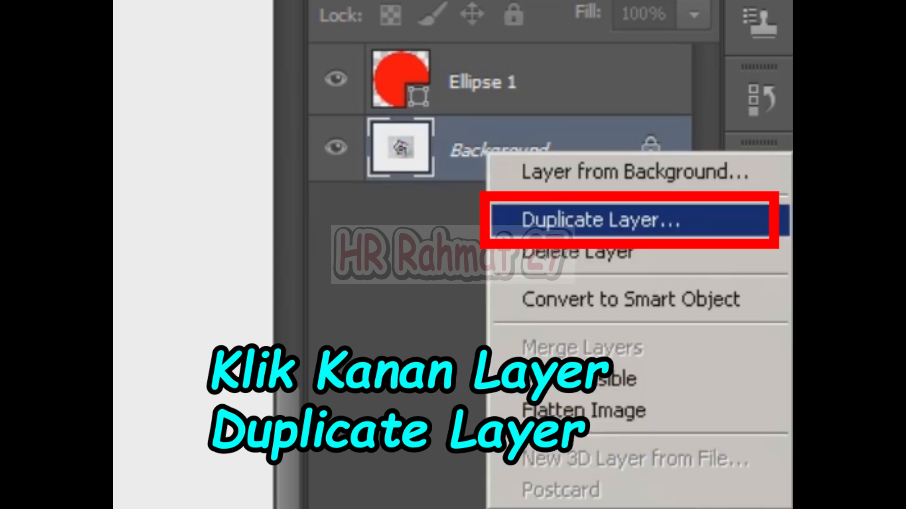
pyautogui.click(599, 219)
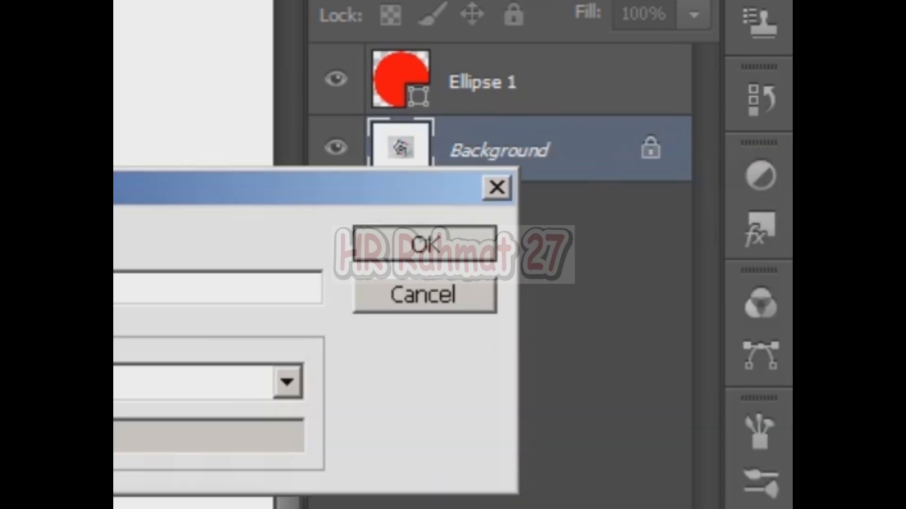
pyautogui.click(425, 243)
pyautogui.rightClick(488, 208)
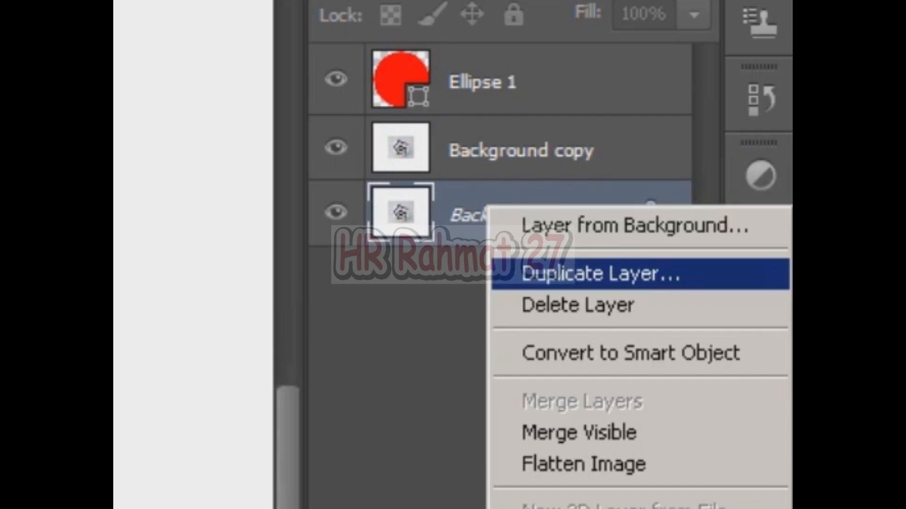
pyautogui.click(599, 274)
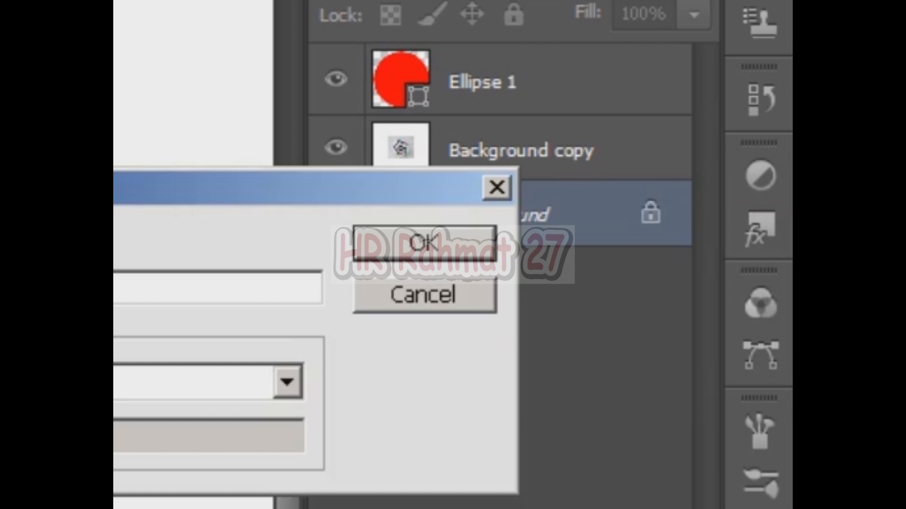
pyautogui.click(425, 243)
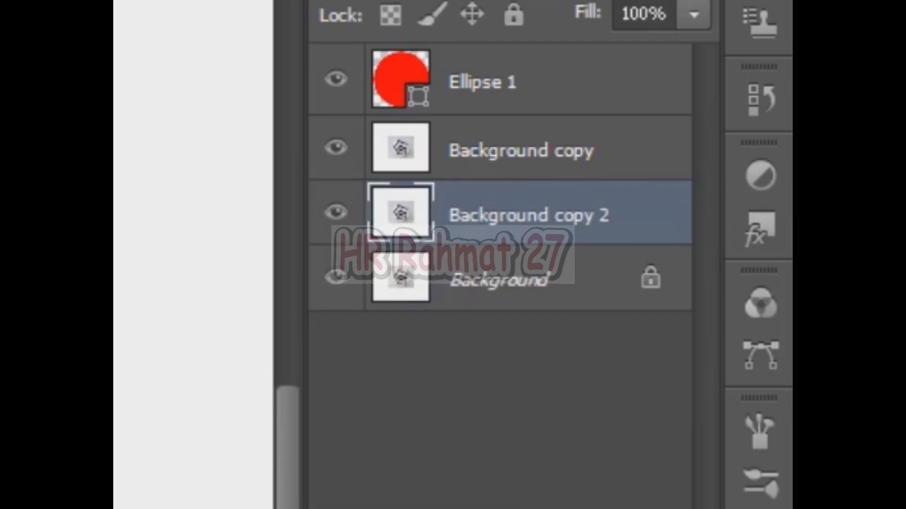
# Step: Move the Background copy layer above Ellipse 1 and clip it to the circle with a clipping mask
pyautogui.click(521, 151)
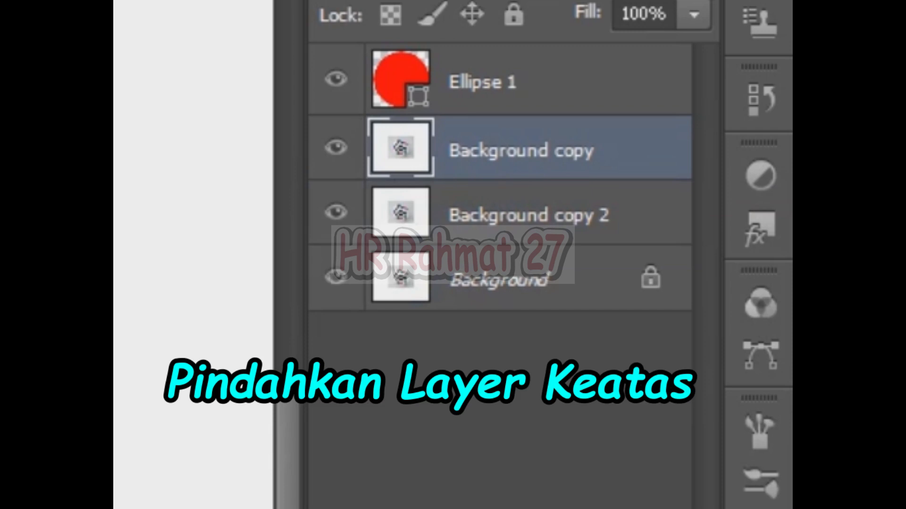
pyautogui.moveTo(519, 150); pyautogui.dragTo(519, 54)
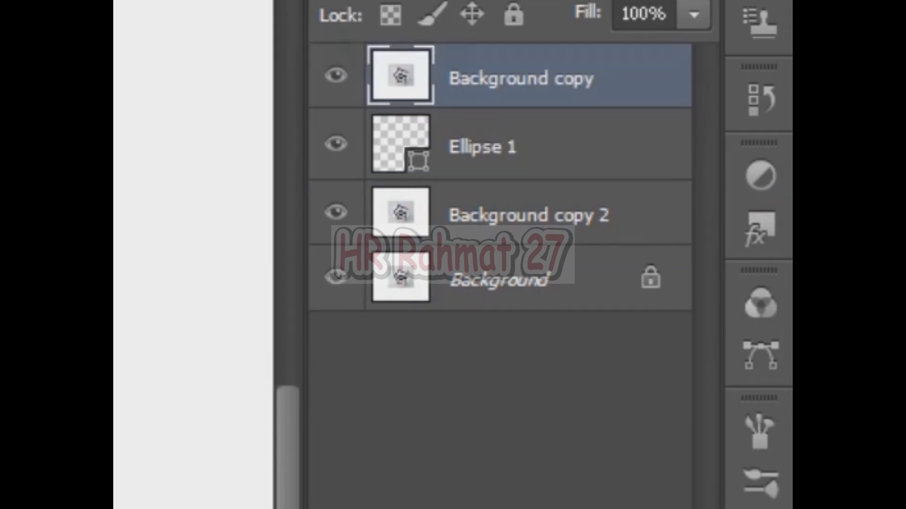
pyautogui.rightClick(372, 84)
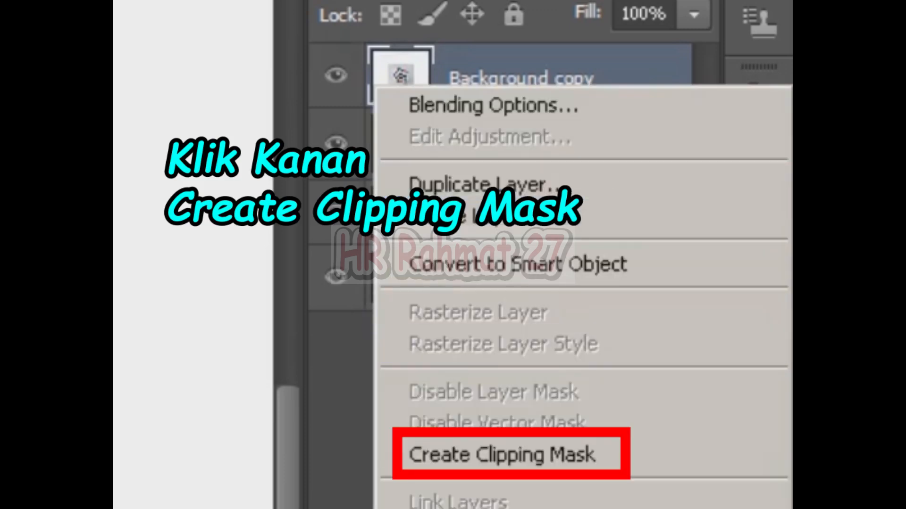
pyautogui.click(501, 454)
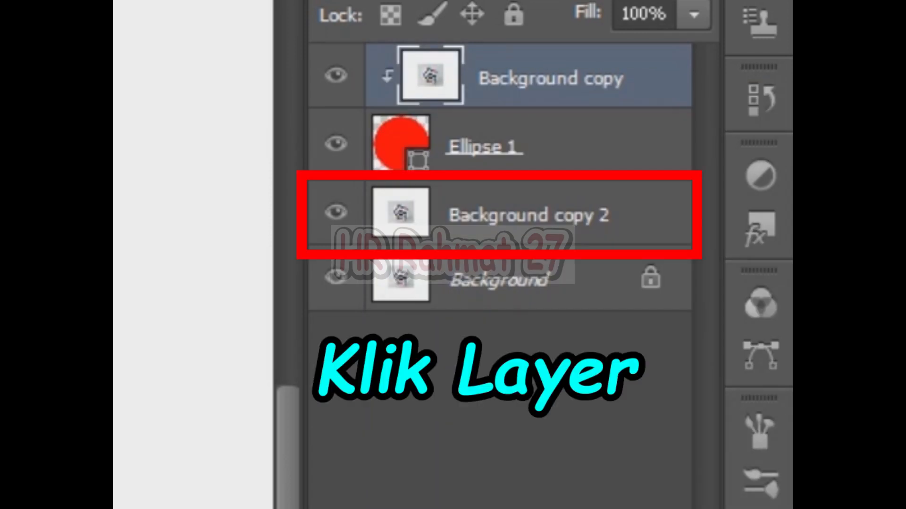
# Step: Apply a white (ffffff) Color Overlay effect to the Background copy 2 layer
pyautogui.click(528, 215)
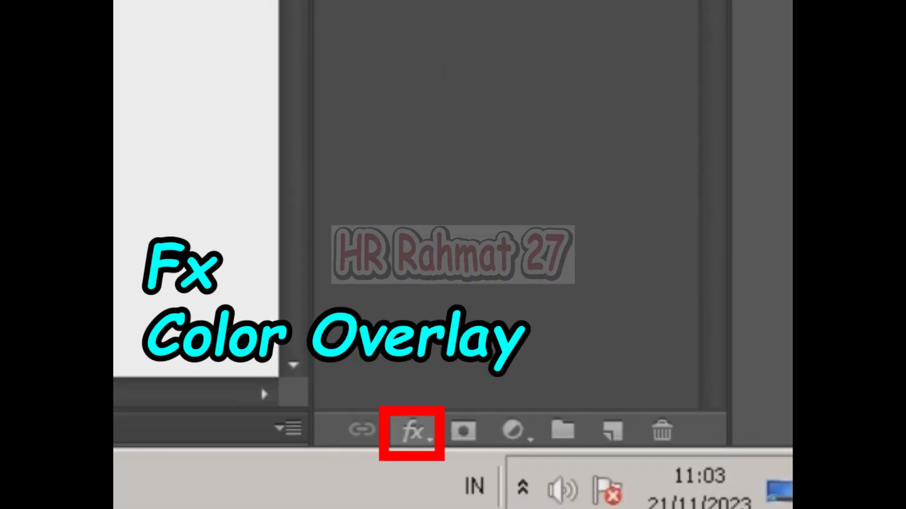
pyautogui.click(413, 432)
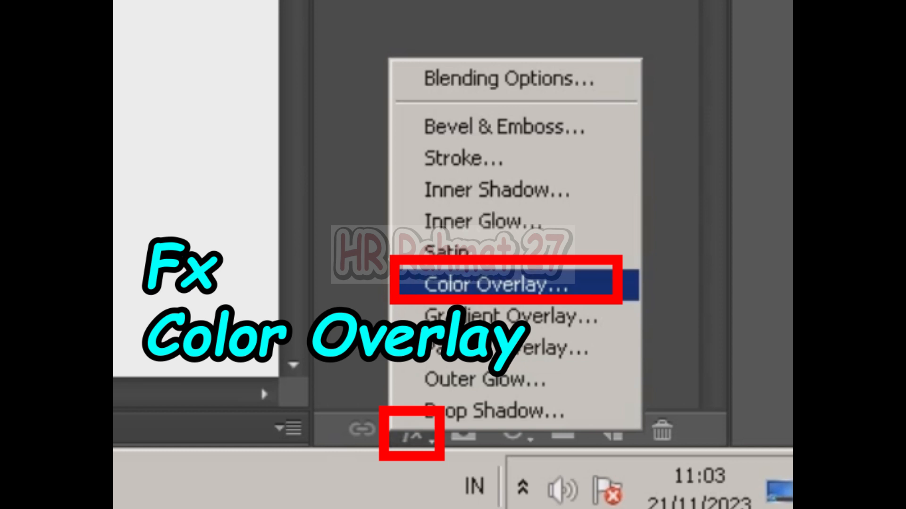
pyautogui.click(496, 285)
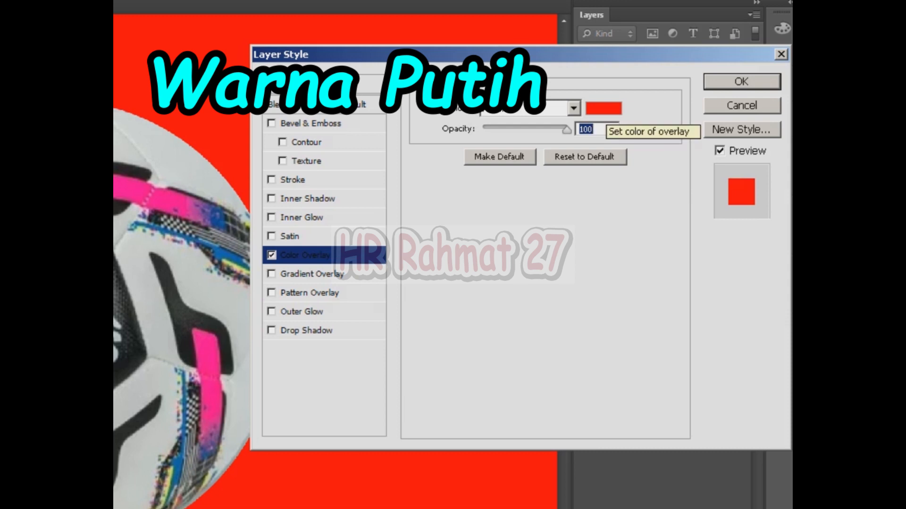
pyautogui.click(603, 108)
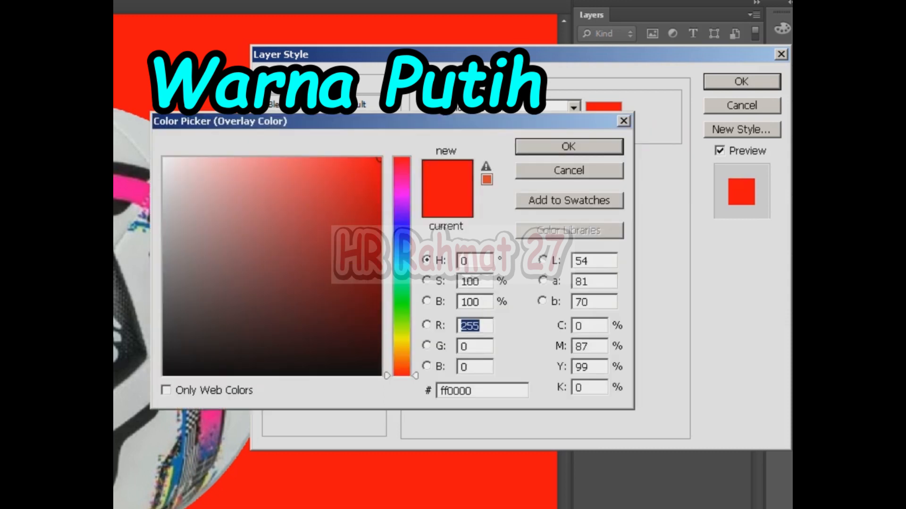
pyautogui.click(164, 181)
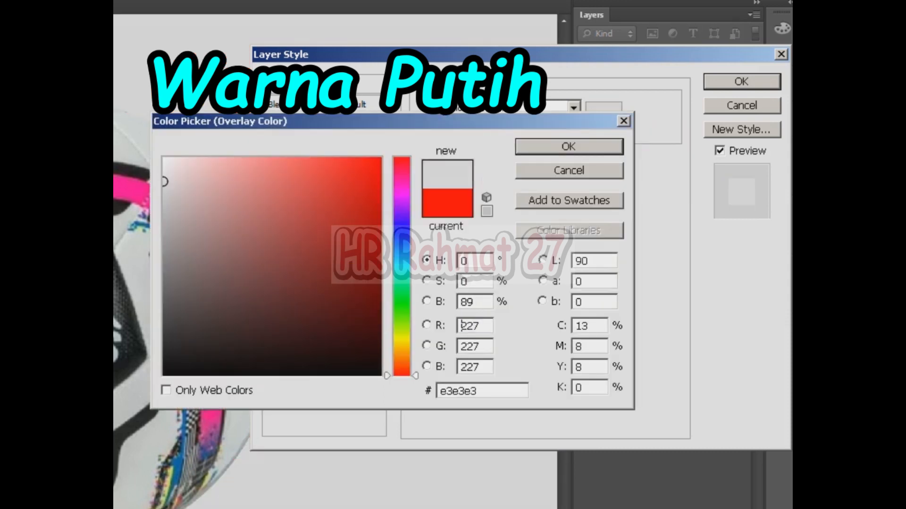
pyautogui.moveTo(165, 181); pyautogui.dragTo(164, 160)
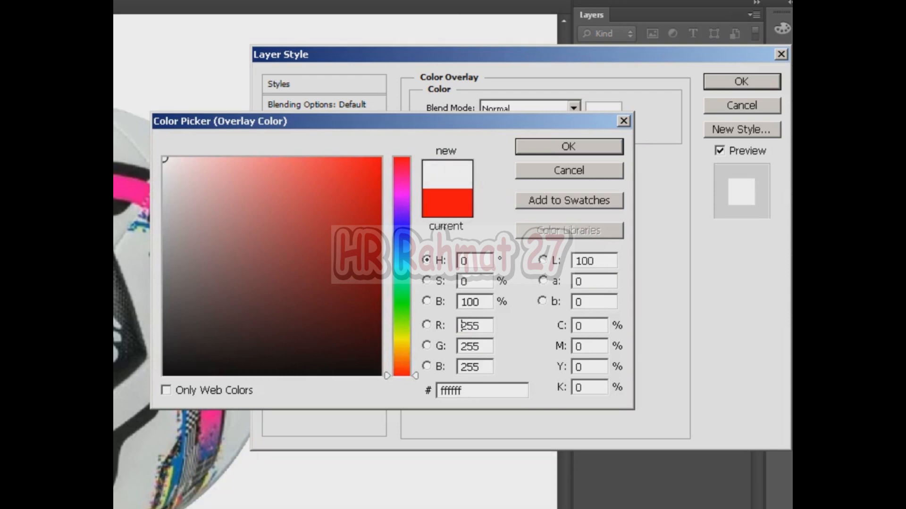
pyautogui.press('Return')
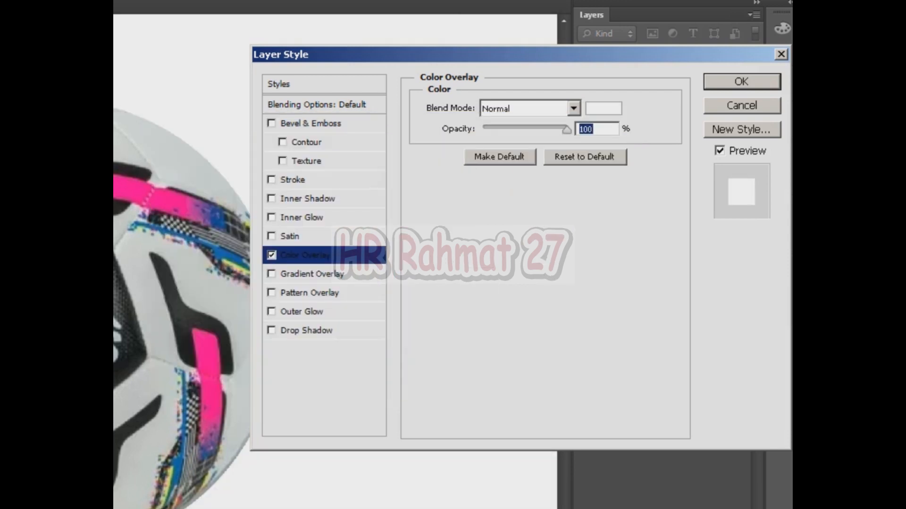
pyautogui.press('Return')
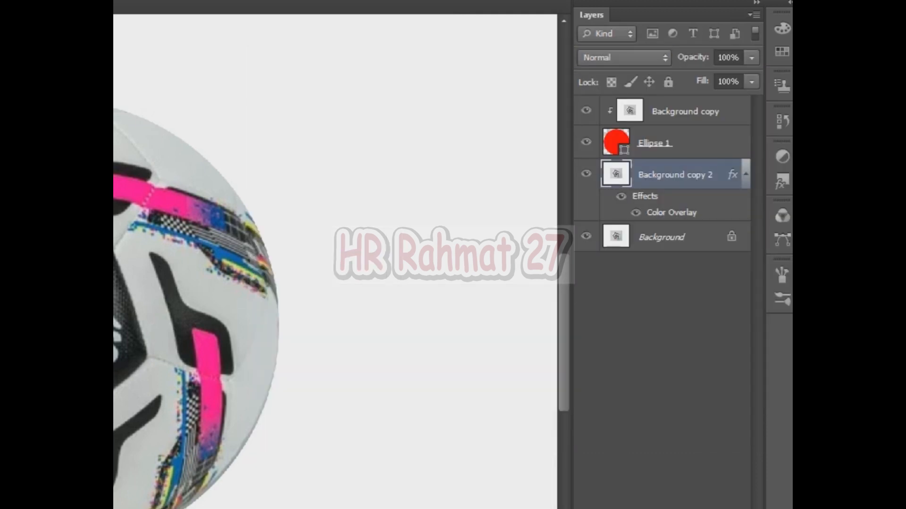
# Step: Group the Background copy and Ellipse 1 layers together
pyautogui.scroll(-5, 335, 261)
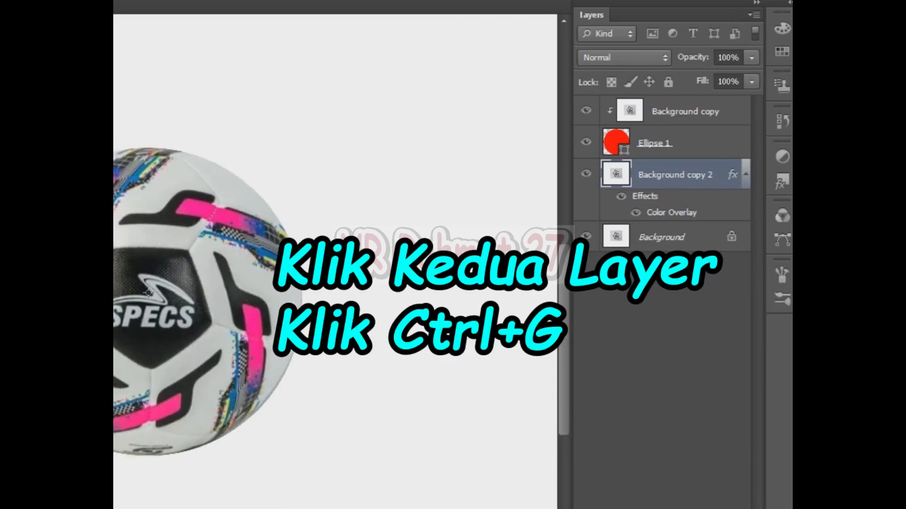
pyautogui.scroll(1, 335, 261)
pyautogui.scroll(2, 335, 261)
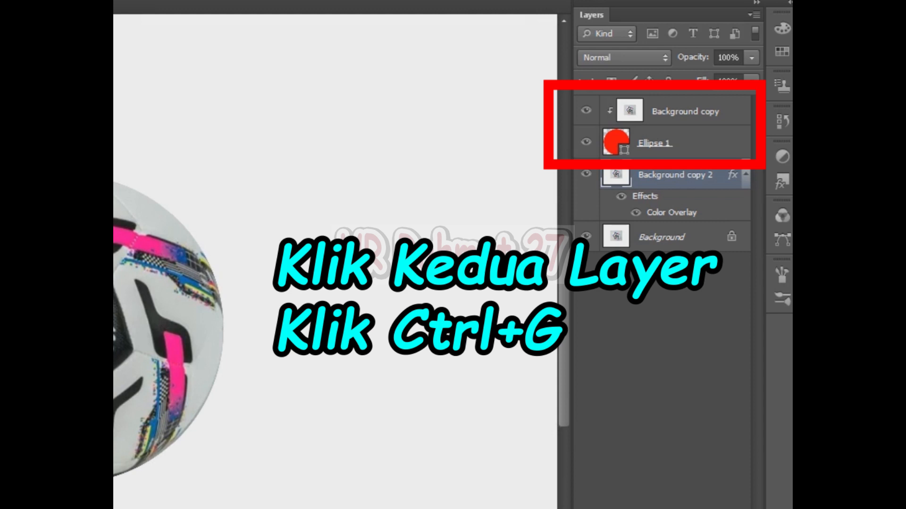
pyautogui.click(684, 142)
pyautogui.keyDown('ctrl'); pyautogui.click(685, 111); pyautogui.keyUp('ctrl')
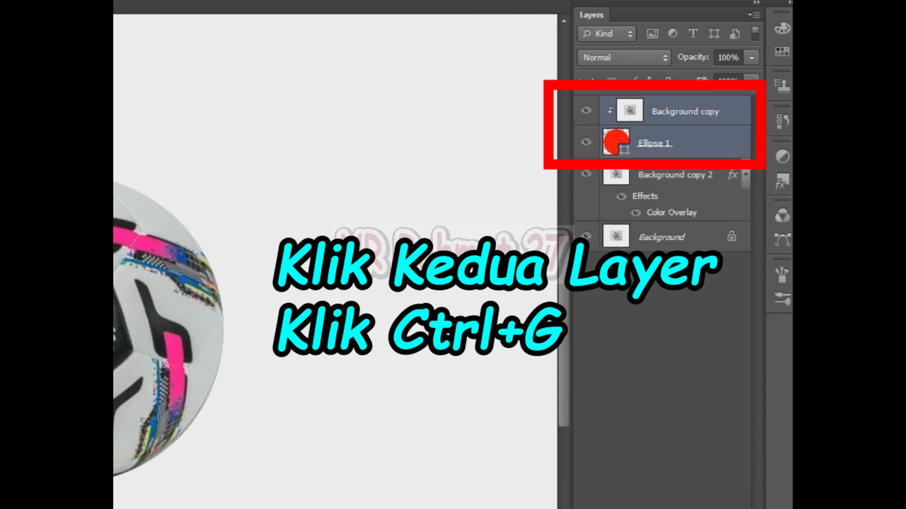
pyautogui.hotkey('ctrl', 'g')
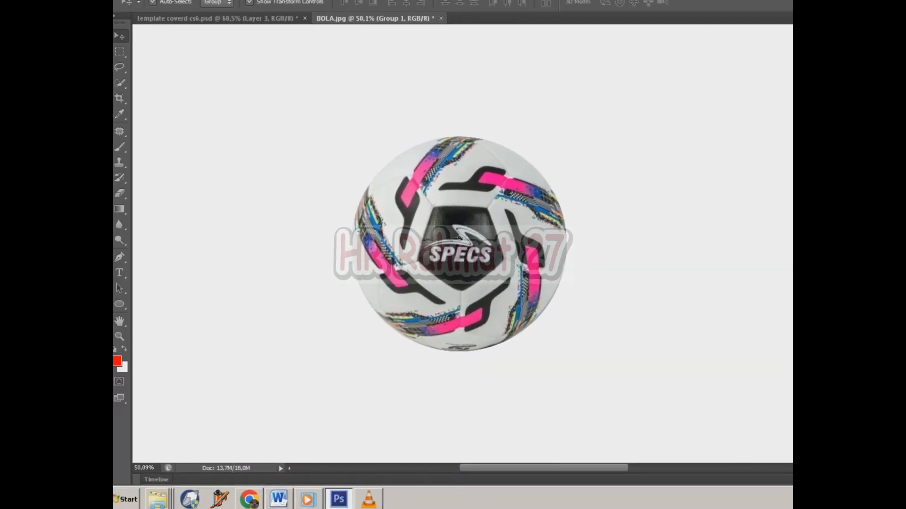
# Step: Move the grouped ball cutout upward and slightly left on the white canvas
pyautogui.scroll(-2, 459, 238)
pyautogui.moveTo(459, 238); pyautogui.dragTo(499, 166)
pyautogui.moveTo(458, 144)
pyautogui.mouseDown()
pyautogui.moveTo(451, 156)
pyautogui.moveTo(465, 159)
pyautogui.mouseUp()
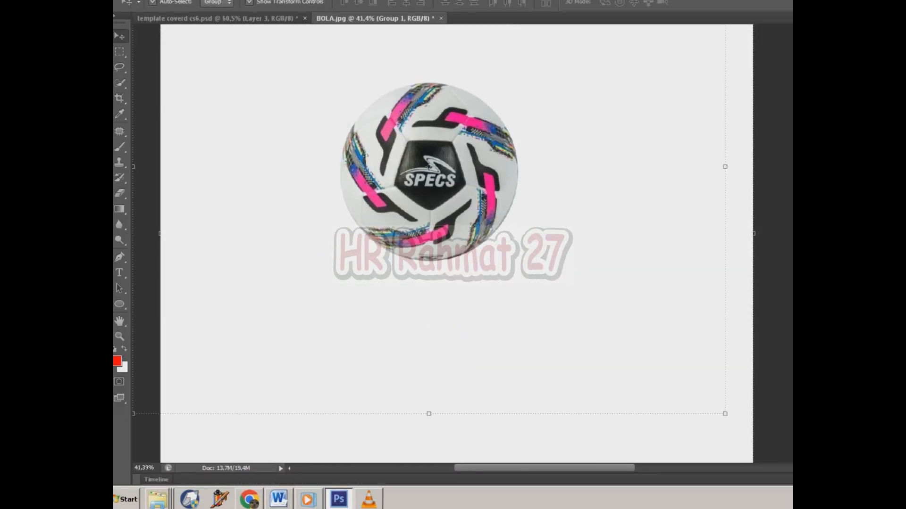
# Step: Move the empty Layer 1 above Group 1 in the layer stack
pyautogui.scroll(2, 388, 114)
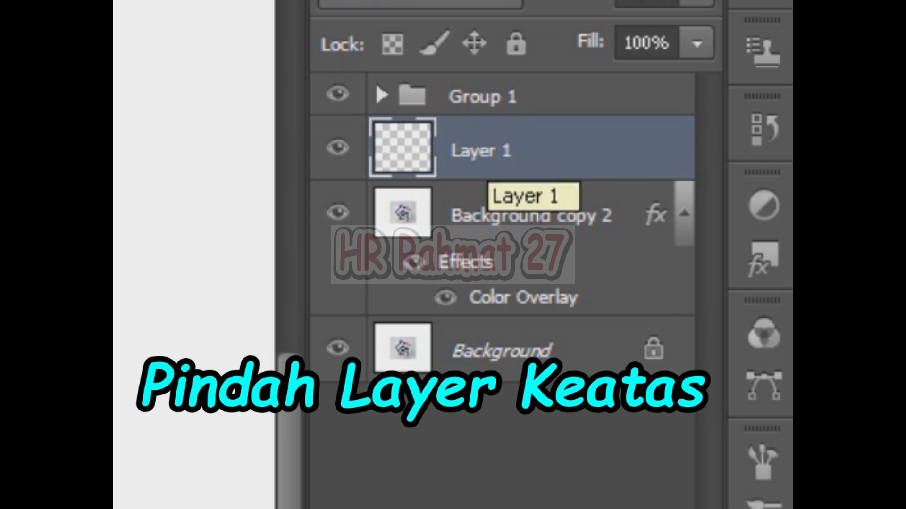
pyautogui.moveTo(486, 150); pyautogui.dragTo(486, 78)
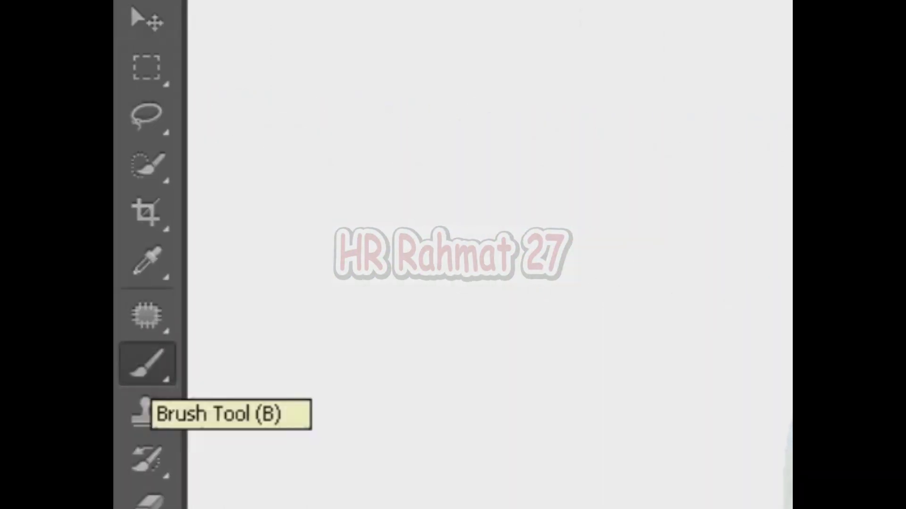
# Step: Activate the Brush tool and set the foreground color to near-black 020202
pyautogui.rightClick(147, 364)
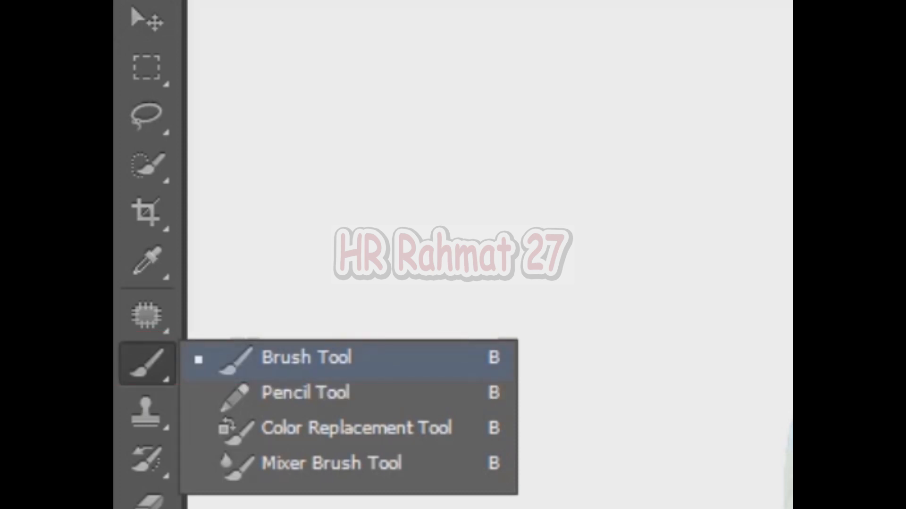
pyautogui.click(306, 359)
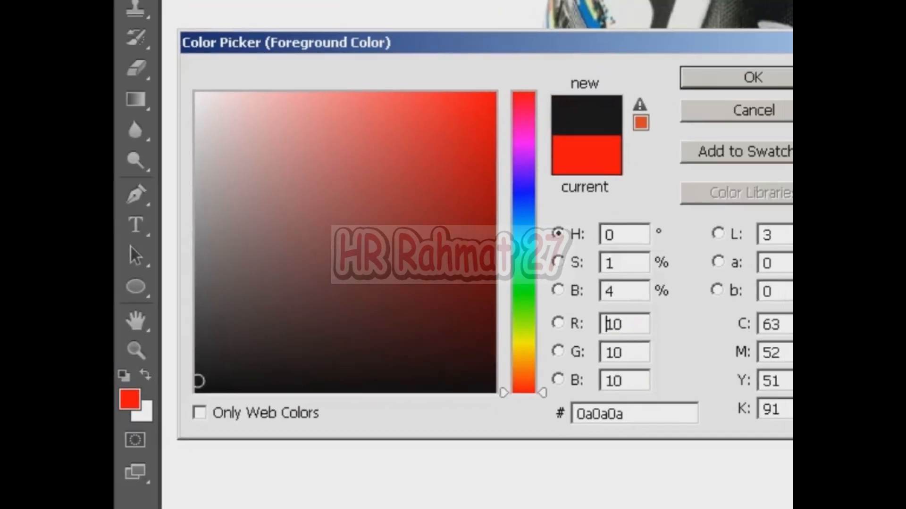
pyautogui.moveTo(198, 381); pyautogui.dragTo(198, 390)
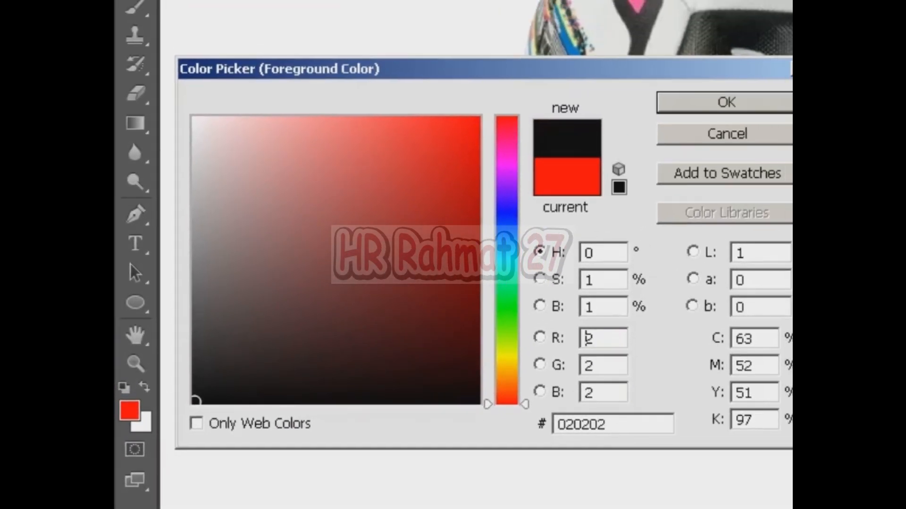
pyautogui.press('Return')
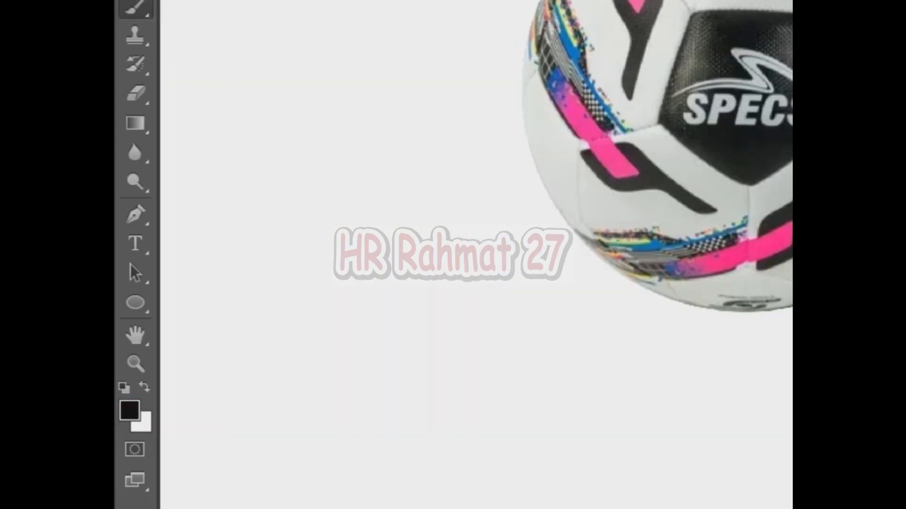
# Step: Stamp a single soft black spot over the center of the ball with a 900 px brush at 0% hardness
pyautogui.click(260, 66)
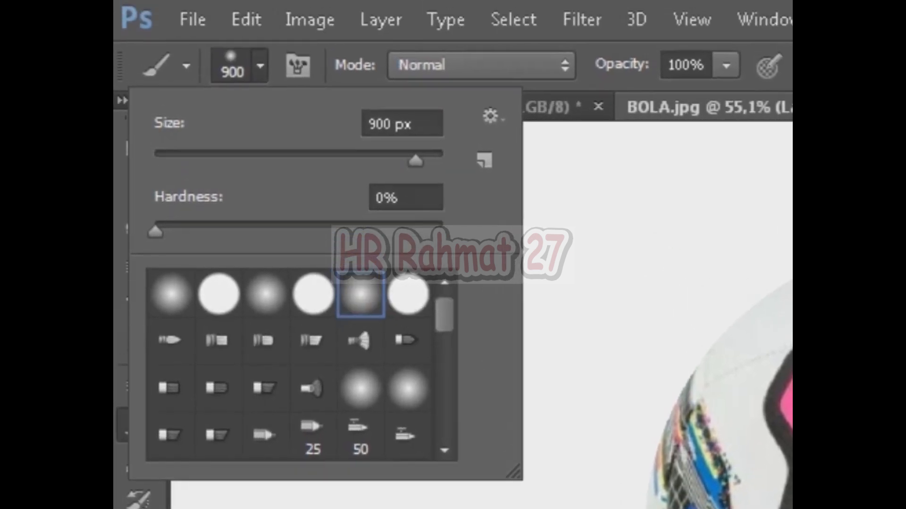
pyautogui.moveTo(415, 160)
pyautogui.mouseDown()
pyautogui.moveTo(360, 161)
pyautogui.moveTo(415, 161)
pyautogui.mouseUp()
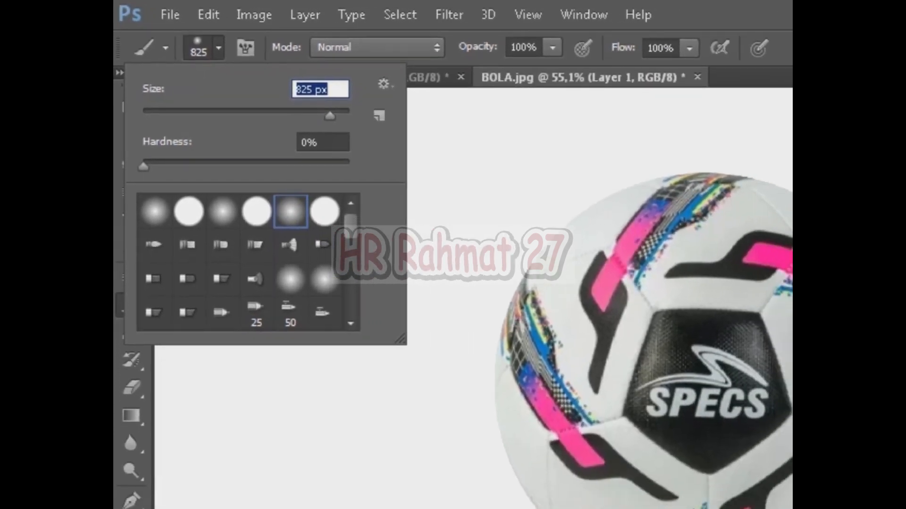
pyautogui.press('Return')
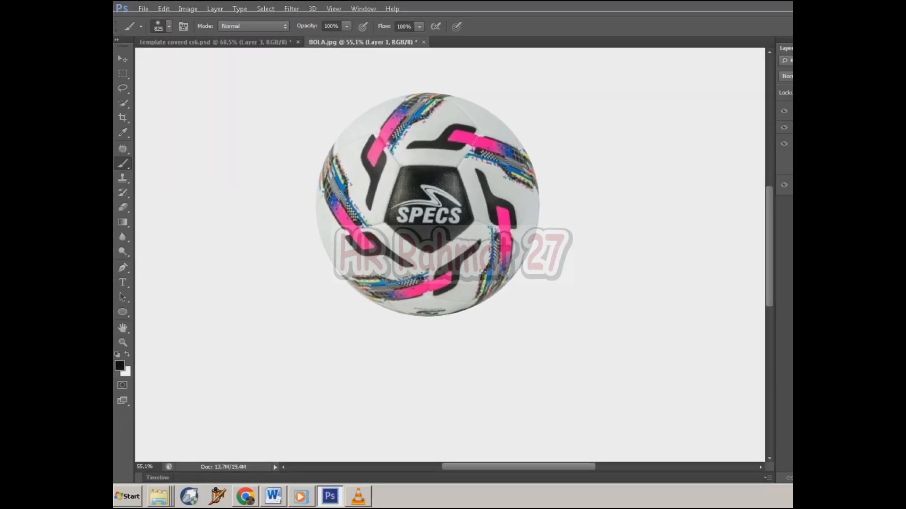
pyautogui.press(']')
pyautogui.press(']')
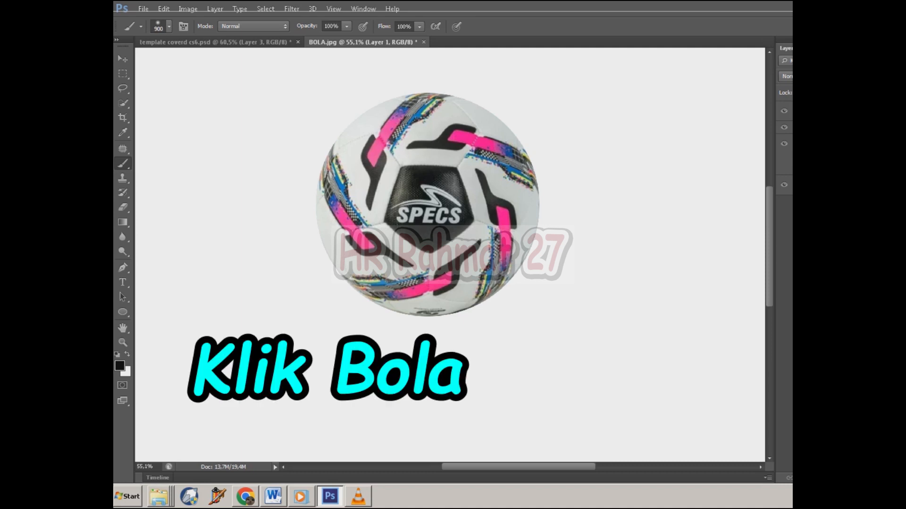
pyautogui.click(426, 204)
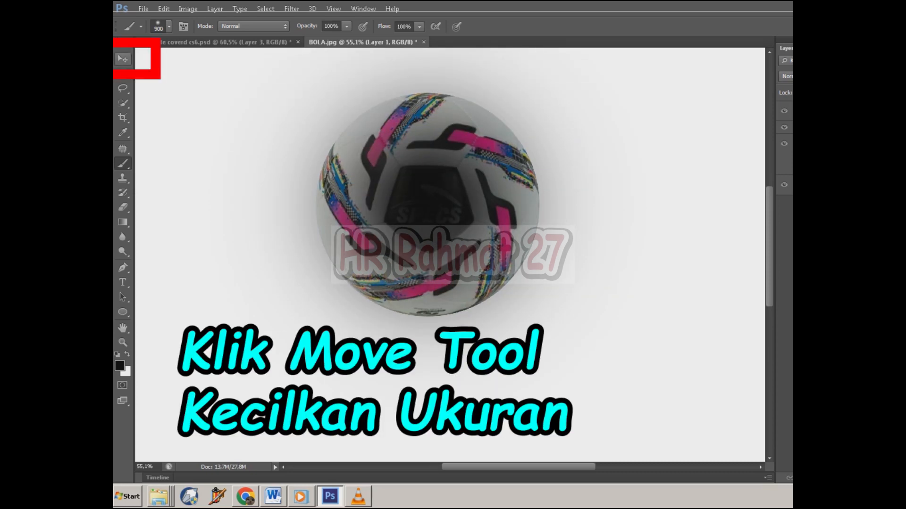
# Step: Squash the black spot vertically to 27.69% of its height, forming a flat shadow just below the ball
pyautogui.click(118, 55)
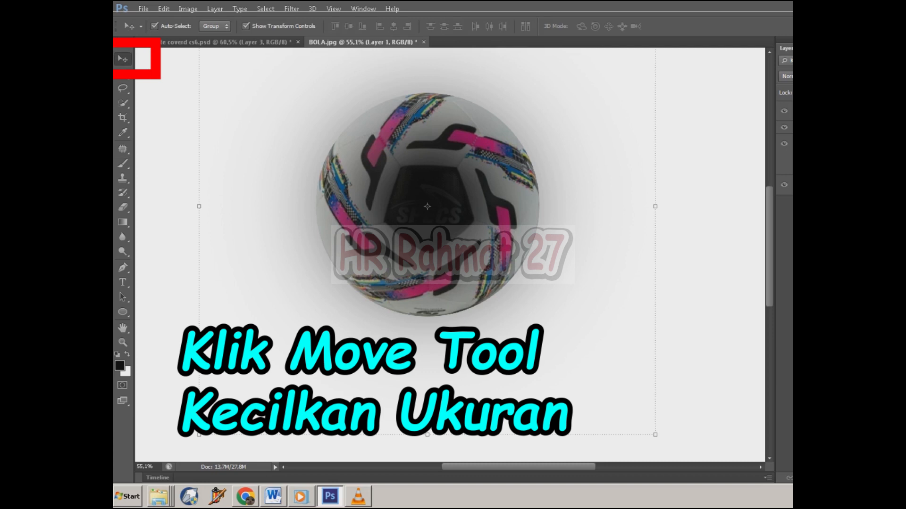
pyautogui.scroll(-4, 446, 234)
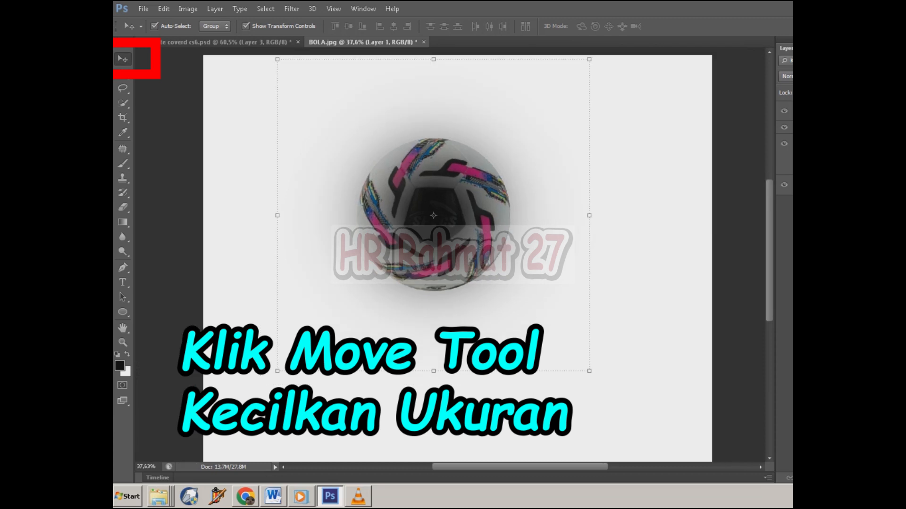
pyautogui.moveTo(434, 59); pyautogui.dragTo(434, 285)
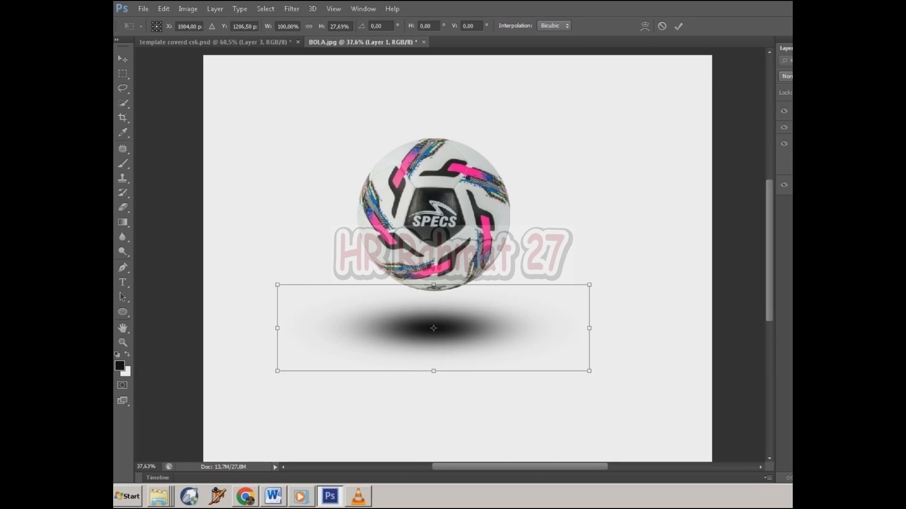
# Step: Raise the flattened shadow so it sits against the underside of the ball and apply the transformation
pyautogui.scroll(5, 453, 321)
pyautogui.scroll(2, 443, 320)
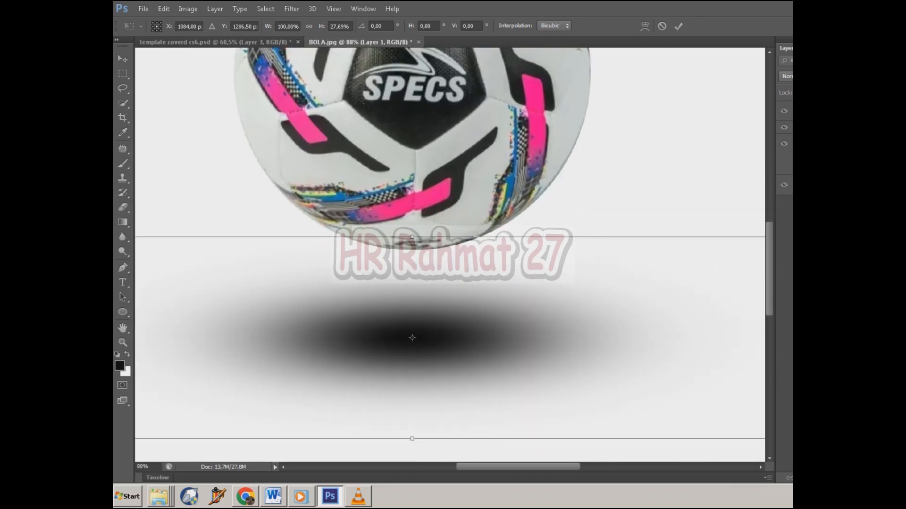
pyautogui.moveTo(412, 338); pyautogui.dragTo(412, 269)
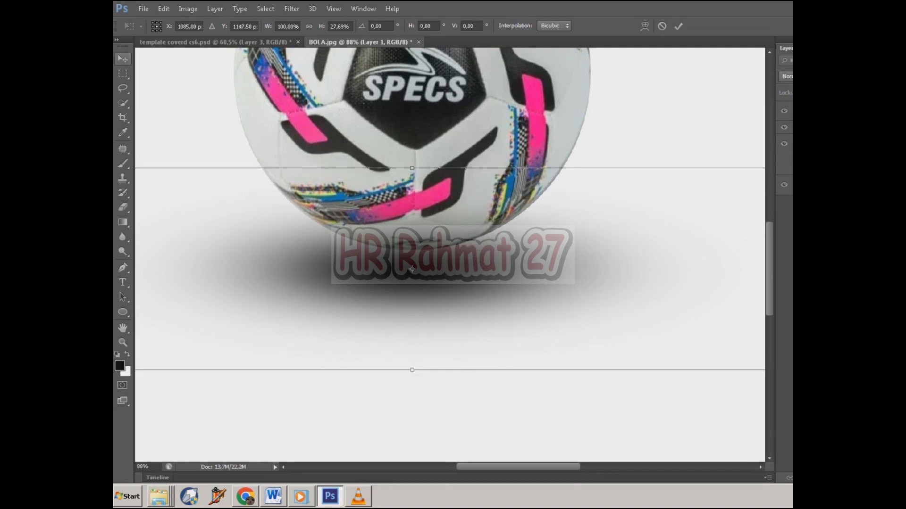
pyautogui.click(122, 59)
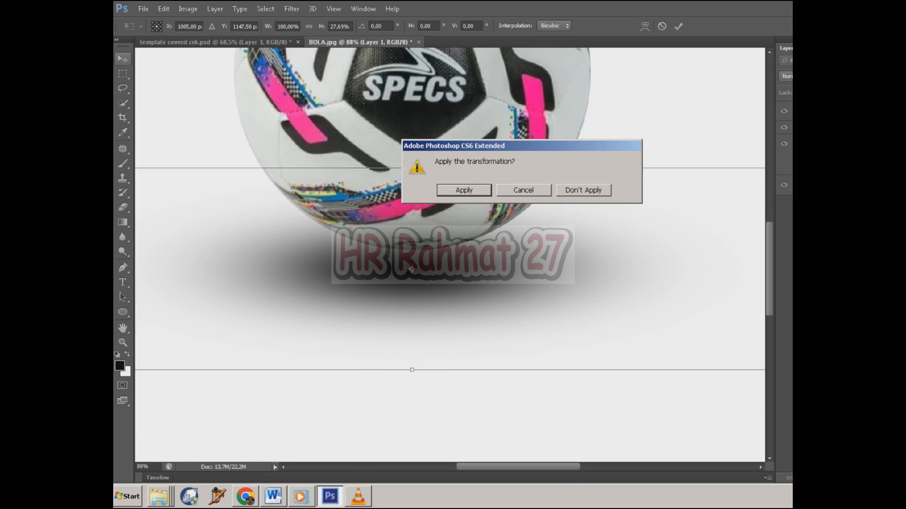
pyautogui.click(468, 195)
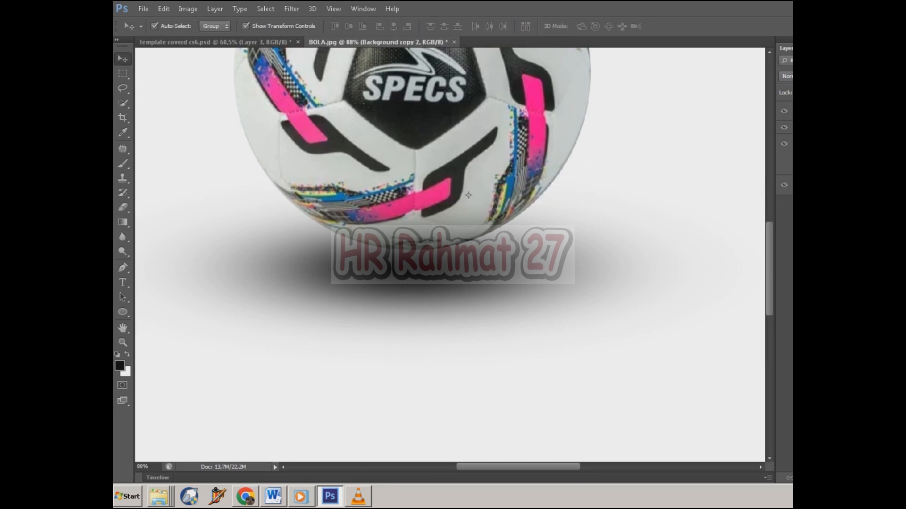
# Step: Select the ball group and its shadow together and move them slightly up and to the right on the canvas
pyautogui.moveTo(547, 280); pyautogui.dragTo(548, 277)
pyautogui.scroll(-5, 412, 267)
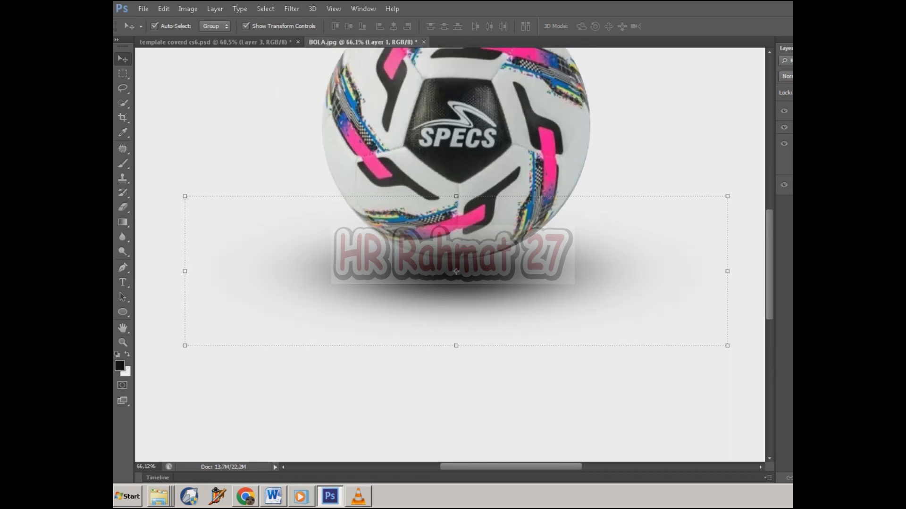
pyautogui.click(474, 172)
pyautogui.scroll(-4, 475, 172)
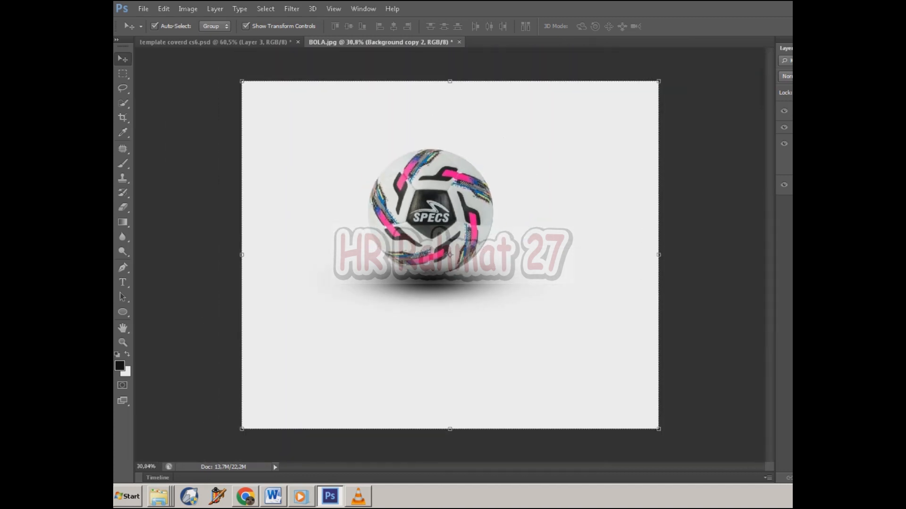
pyautogui.scroll(3, 419, 257)
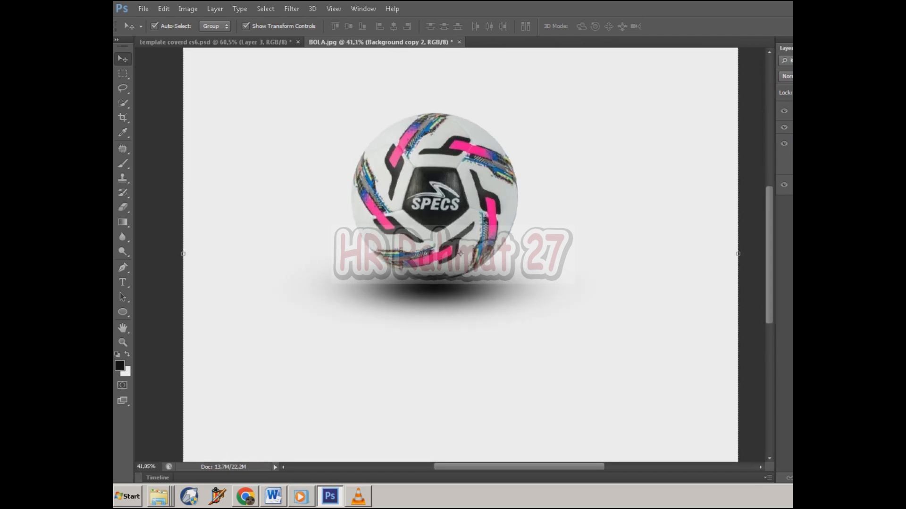
pyautogui.click(434, 191)
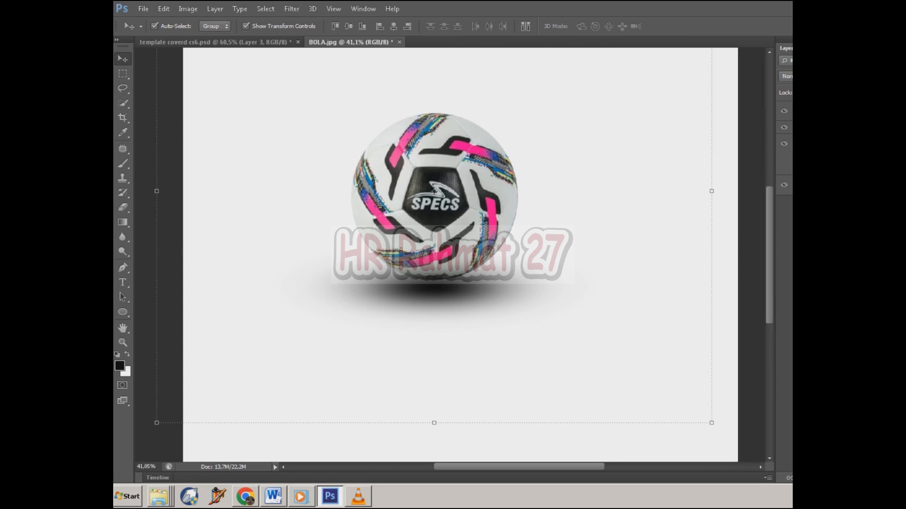
pyautogui.scroll(-2, 434, 191)
pyautogui.hotkey('ctrl', 't')
pyautogui.moveTo(475, 195)
pyautogui.mouseDown()
pyautogui.moveTo(509, 189)
pyautogui.moveTo(482, 208)
pyautogui.mouseUp()
pyautogui.press('Return')
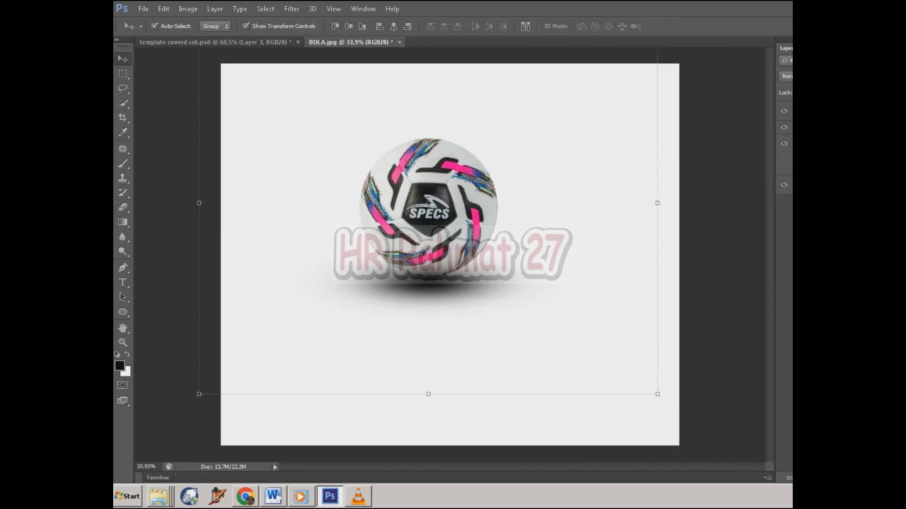
pyautogui.moveTo(430, 177); pyautogui.dragTo(461, 163)
# Step: Nudge only the shadow slightly upward, closer to the ball's base, and deselect it
pyautogui.scroll(3, 464, 170)
pyautogui.click(461, 162)
pyautogui.click(434, 324)
pyautogui.moveTo(490, 311)
pyautogui.mouseDown()
pyautogui.moveTo(503, 263)
pyautogui.moveTo(493, 78)
pyautogui.moveTo(544, 288)
pyautogui.moveTo(487, 304)
pyautogui.mouseUp()
pyautogui.scroll(-3, 491, 309)
pyautogui.click(547, 228)
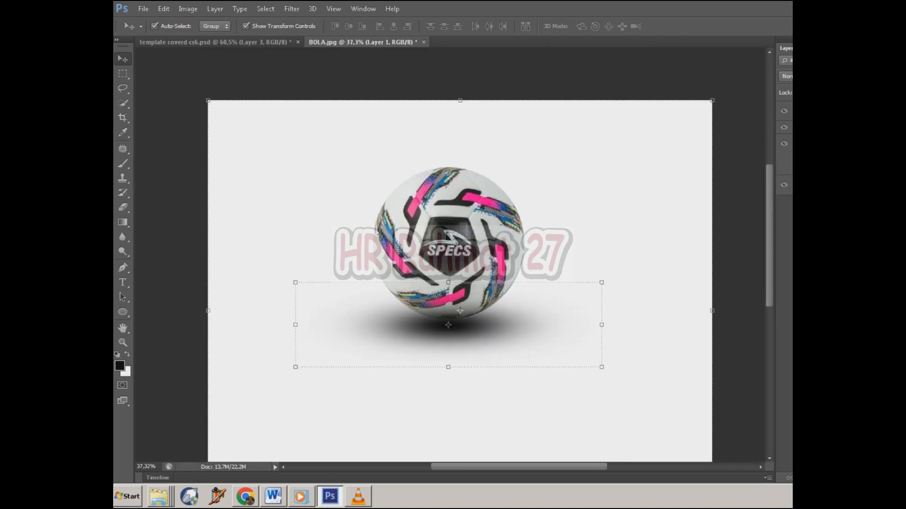
# Step: Hide the shadow's layer to view the ball without it
pyautogui.scroll(1, 546, 229)
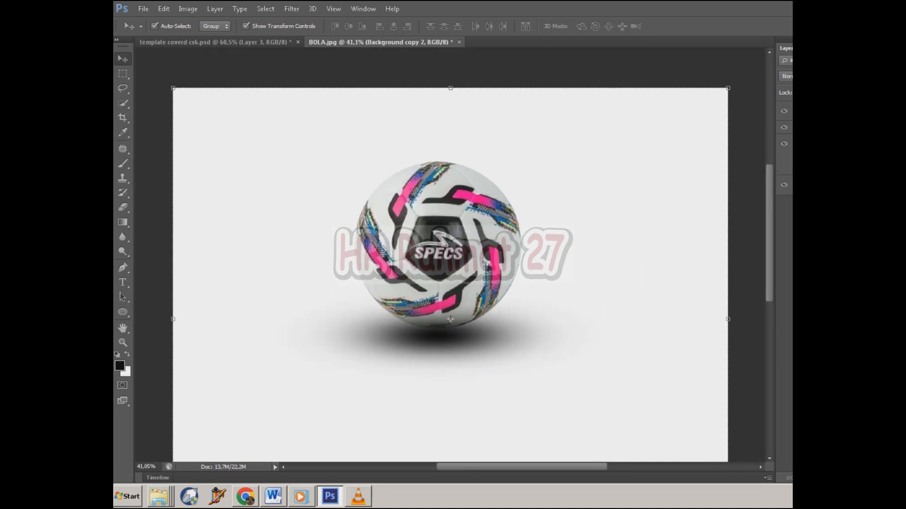
pyautogui.click(784, 111)
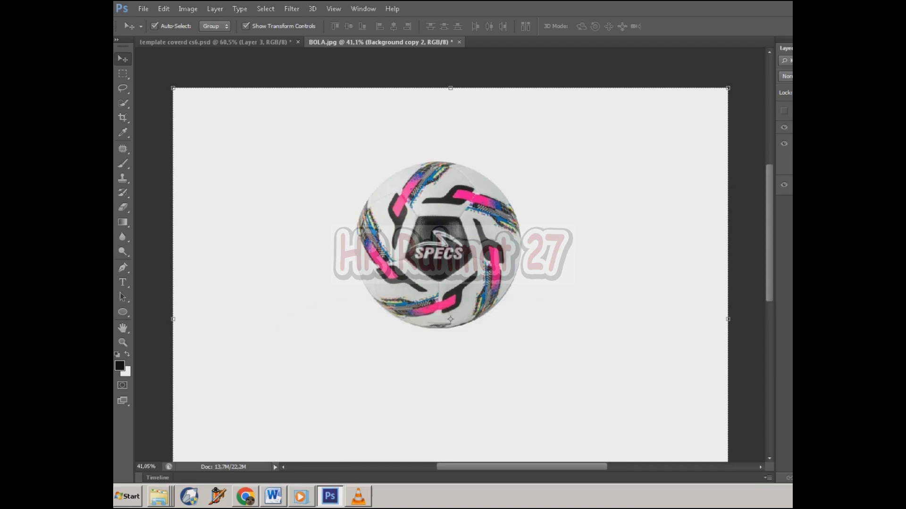